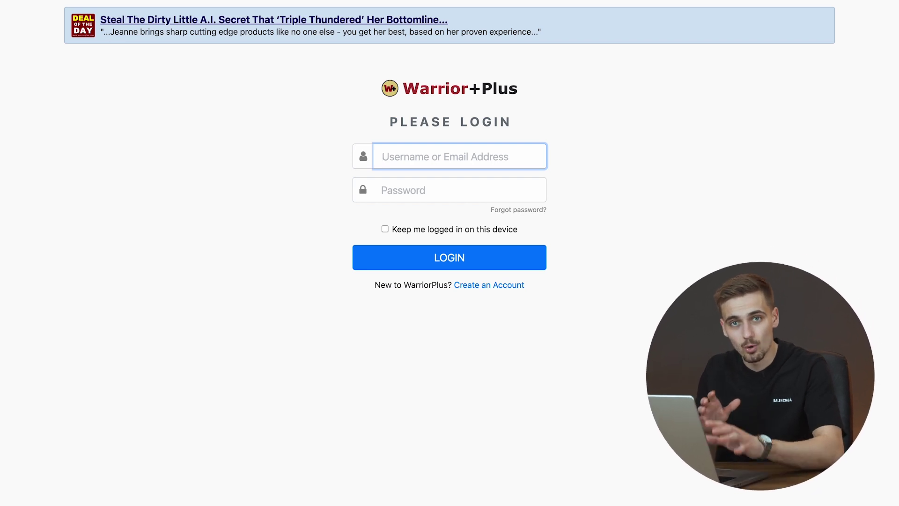
text(T)
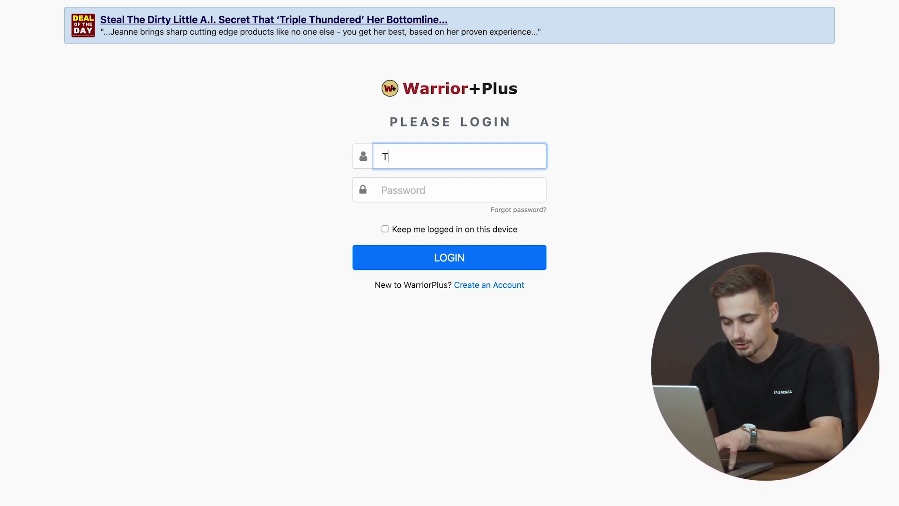
text(ubeCash)
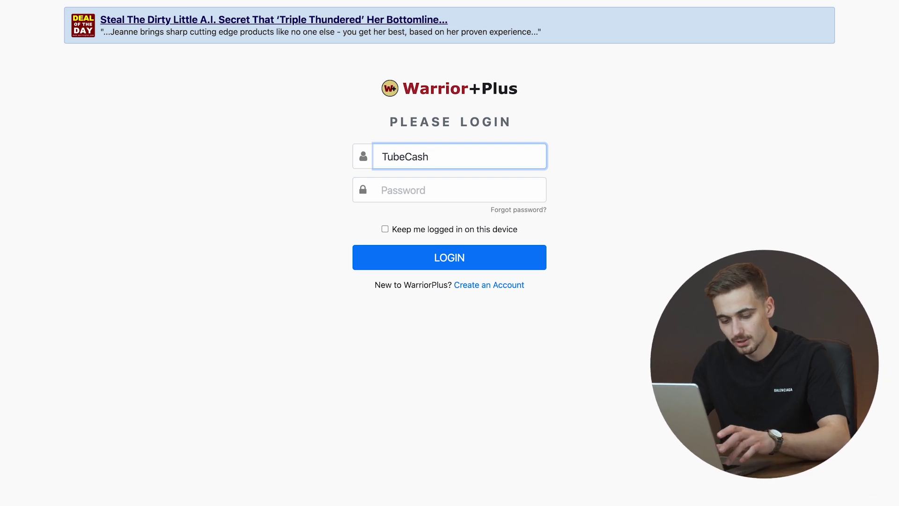
- Move from the WarriorPlus username field to the password field
key(Tab)
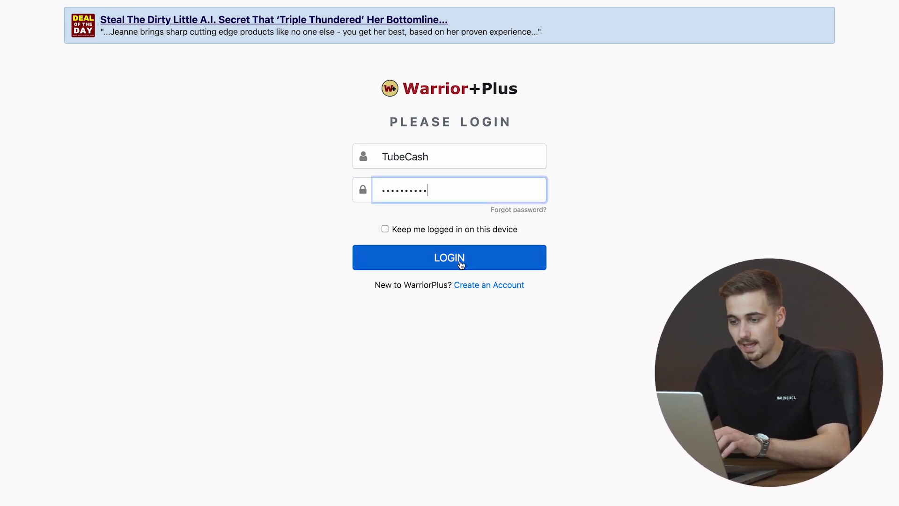
- Log in and go to the Affiliate Sales Dashboard via the Affiliate menu
click(476, 265)
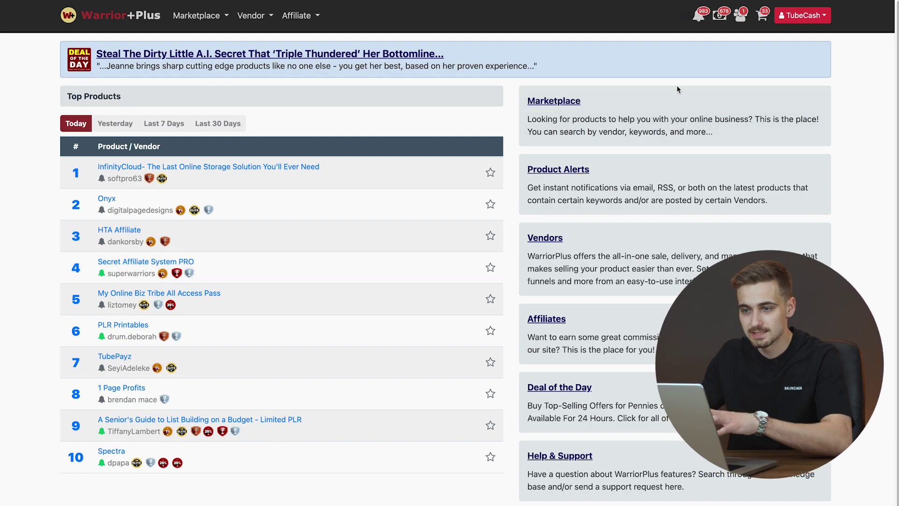
click(299, 17)
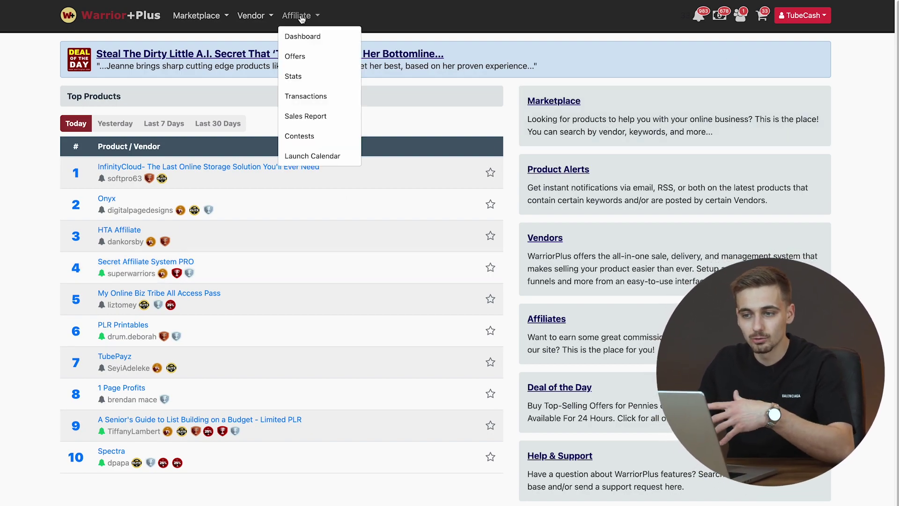
click(307, 39)
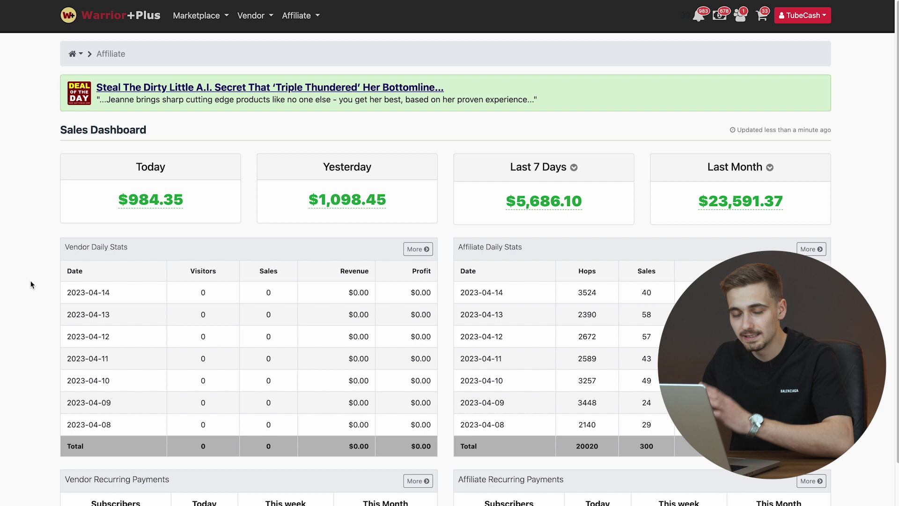
- Reload the Affiliate Sales Dashboard page
right_click(639, 179)
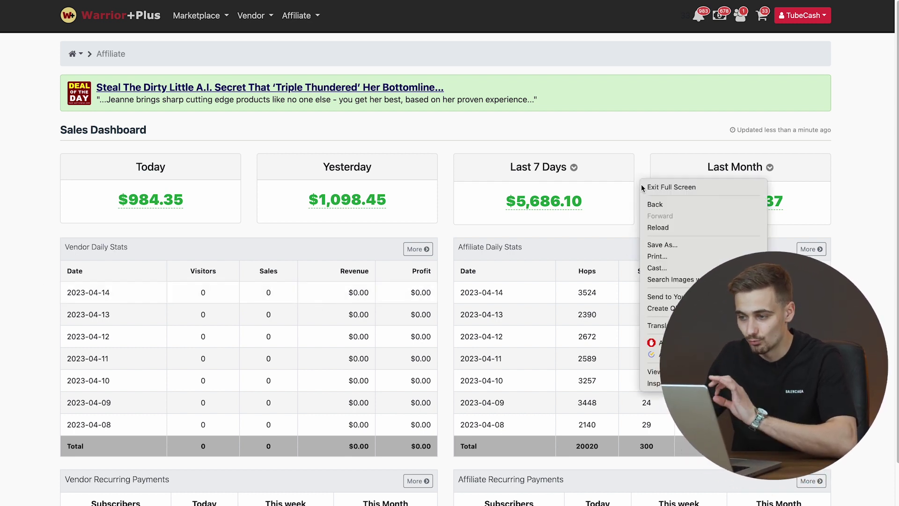
click(661, 229)
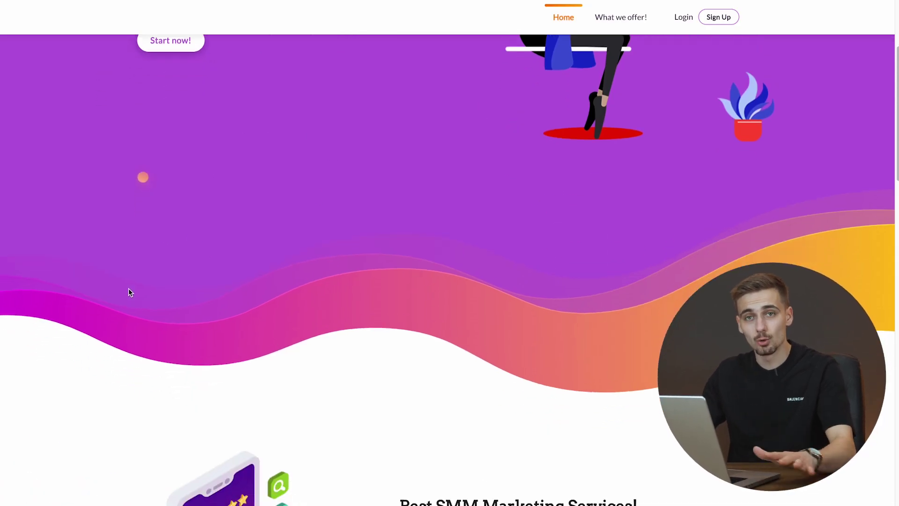
scroll(131, 292, down, 1)
scroll(132, 290, down, 3)
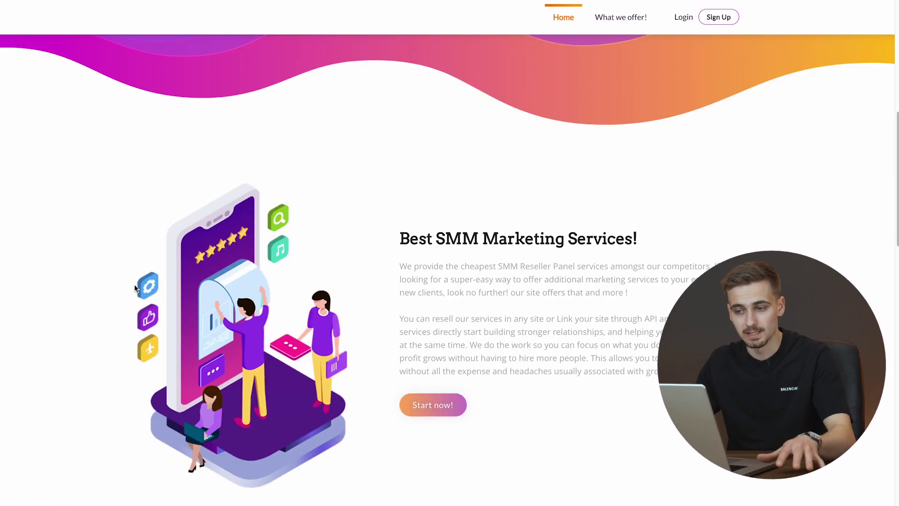
scroll(135, 288, down, 1)
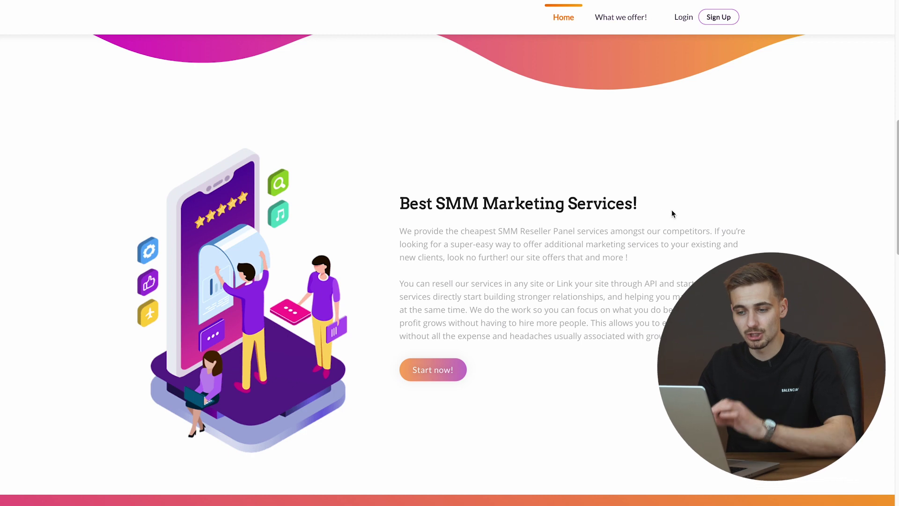
scroll(656, 213, down, 1)
scroll(628, 226, down, 3)
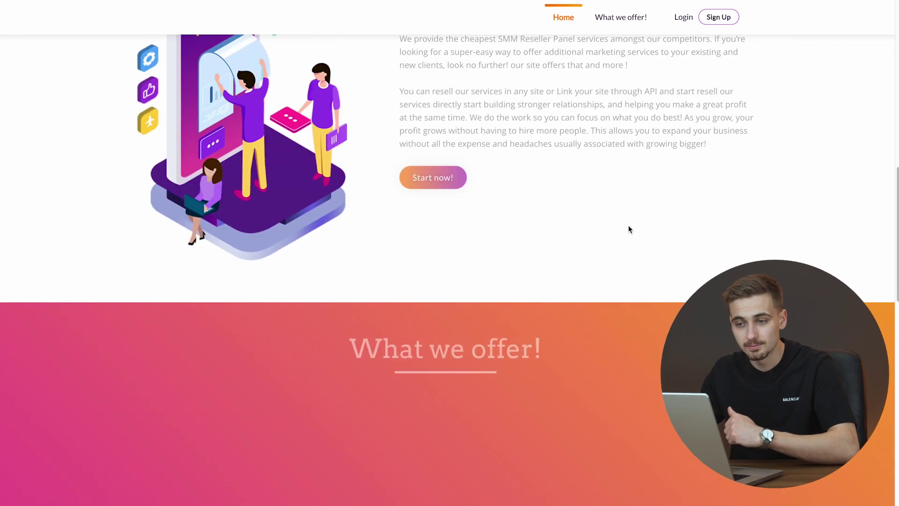
scroll(628, 226, down, 3)
scroll(604, 233, down, 3)
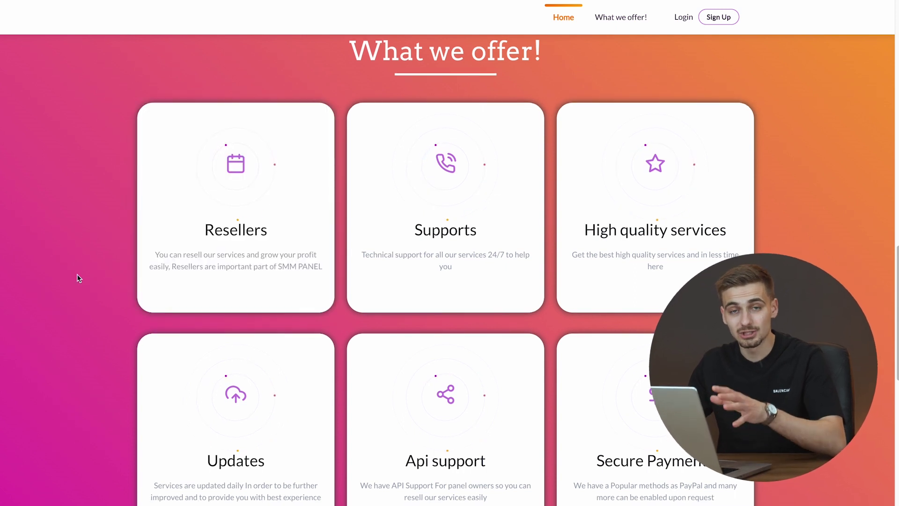
scroll(77, 277, down, 2)
scroll(78, 276, down, 3)
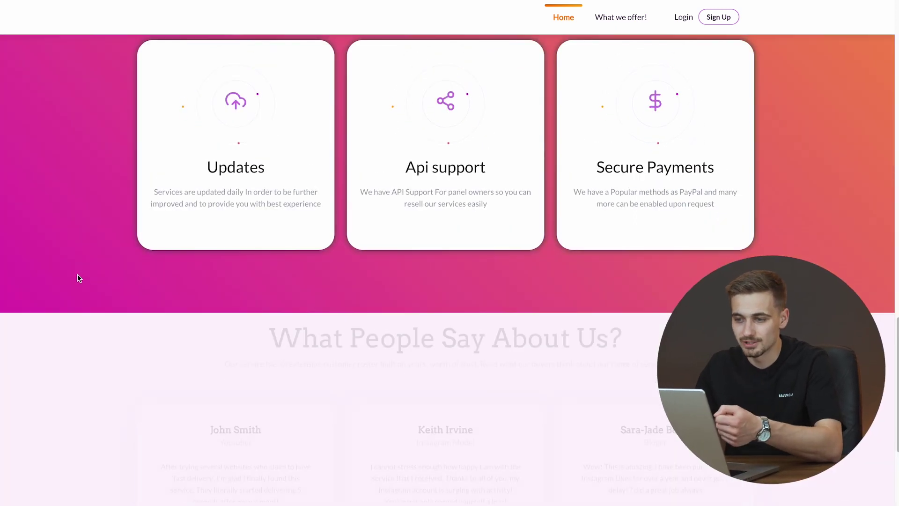
scroll(106, 281, up, 5)
scroll(316, 288, down, 1)
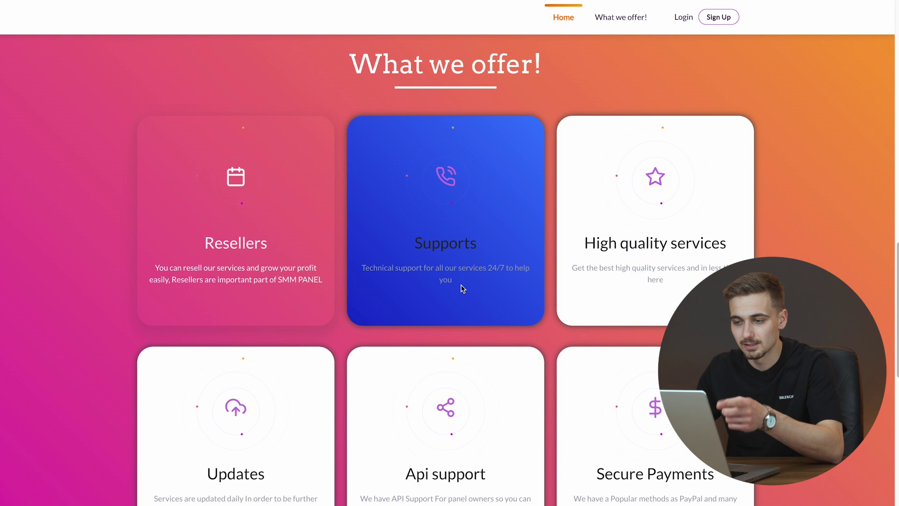
scroll(616, 289, down, 1)
scroll(616, 289, down, 1)
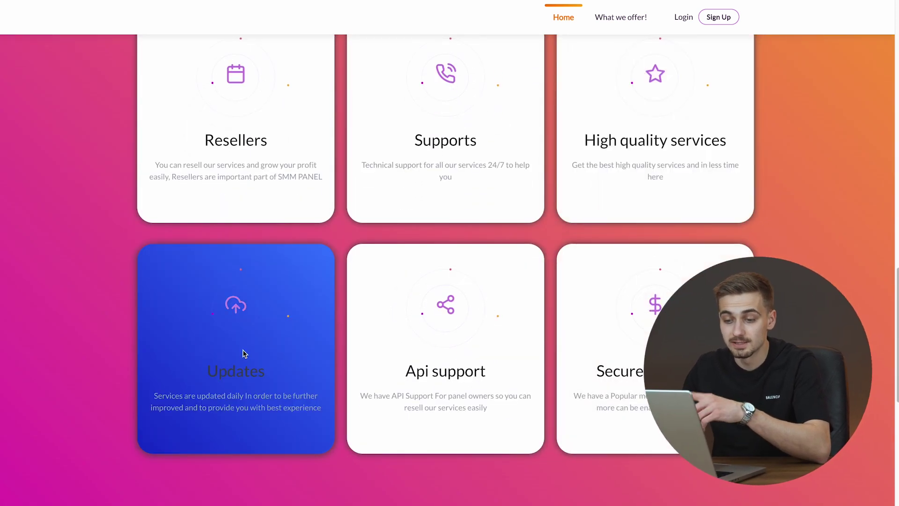
scroll(563, 365, down, 1)
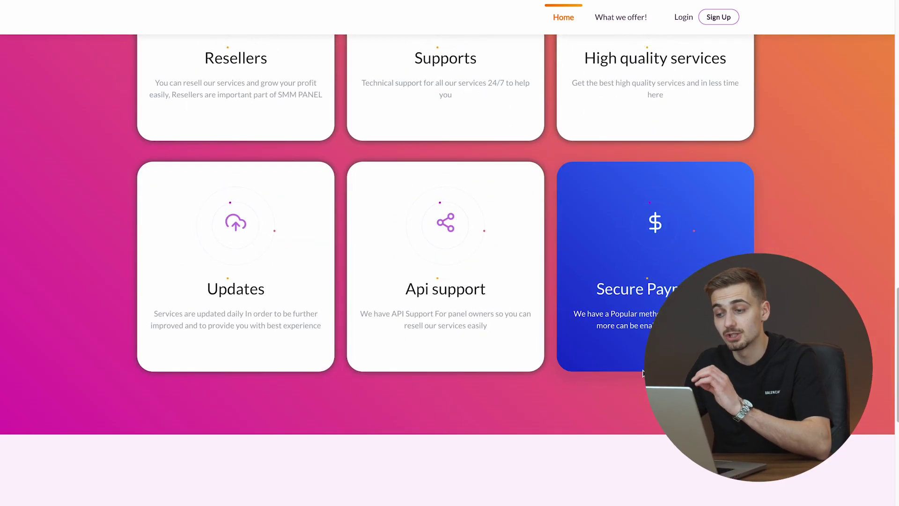
scroll(653, 316, down, 3)
scroll(654, 316, down, 4)
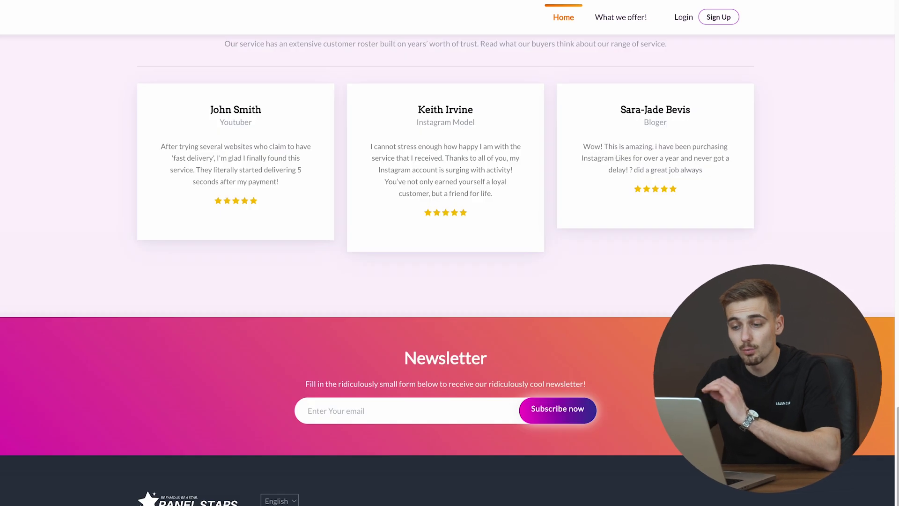
scroll(450, 253, up, 2)
scroll(450, 252, up, 10)
scroll(449, 253, up, 10)
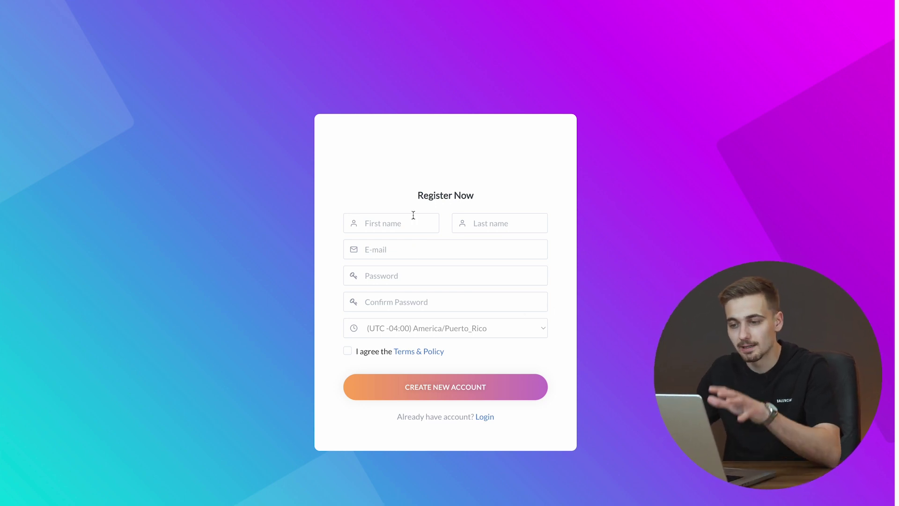
- Clear the stray text selection on the Panel Stars form
click(504, 197)
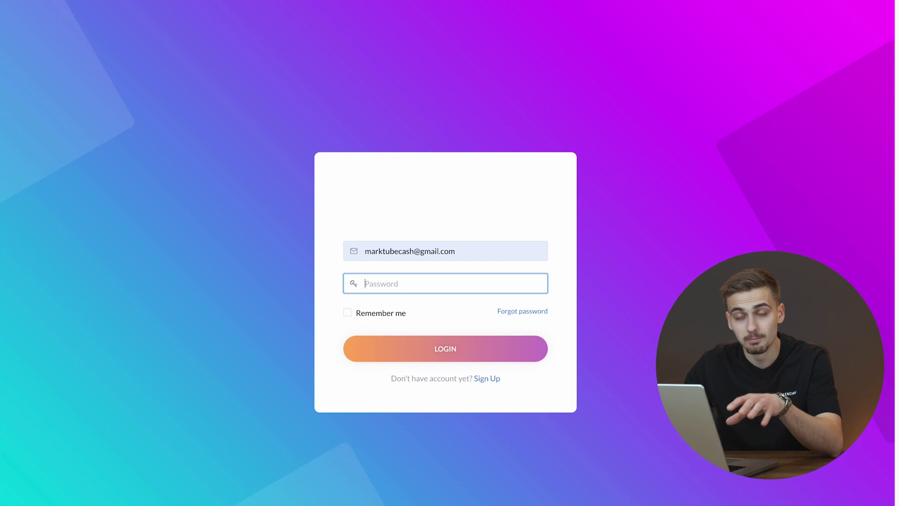
text(*)
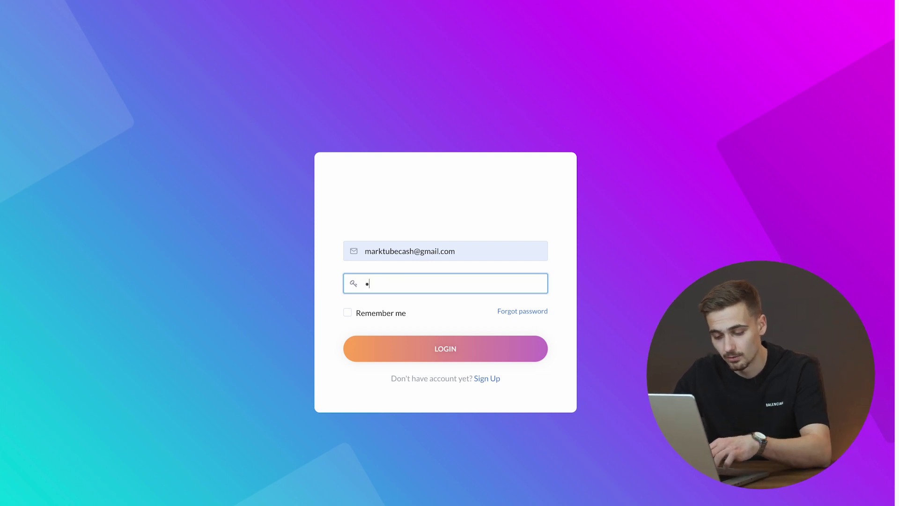
text(***)
- Submit the Panel Stars password to reach the New Order page
key(Return)
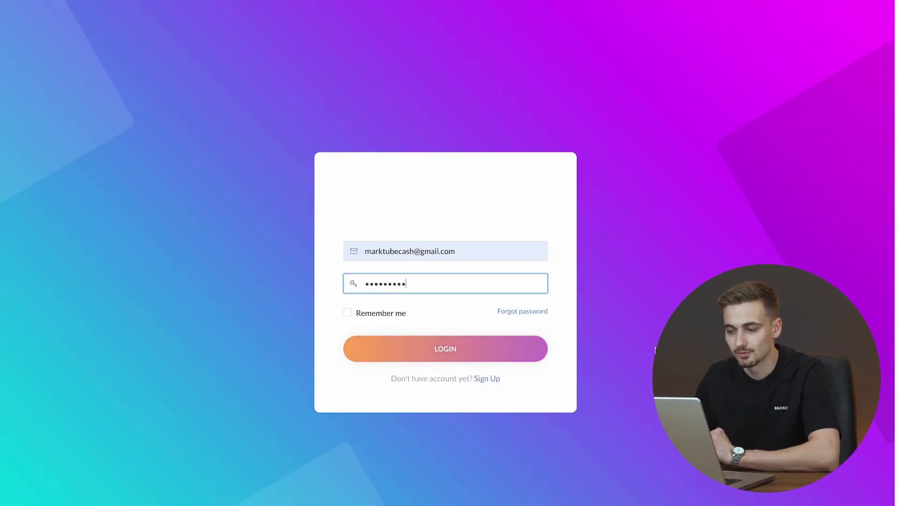
key(Return)
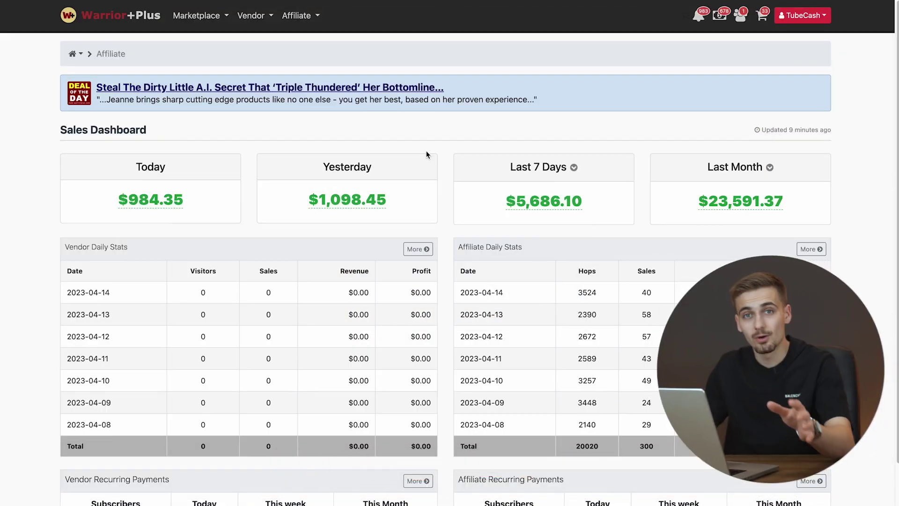
- Reload the WarriorPlus dashboard to confirm $984.35 today and $5,686.10 this week
right_click(448, 179)
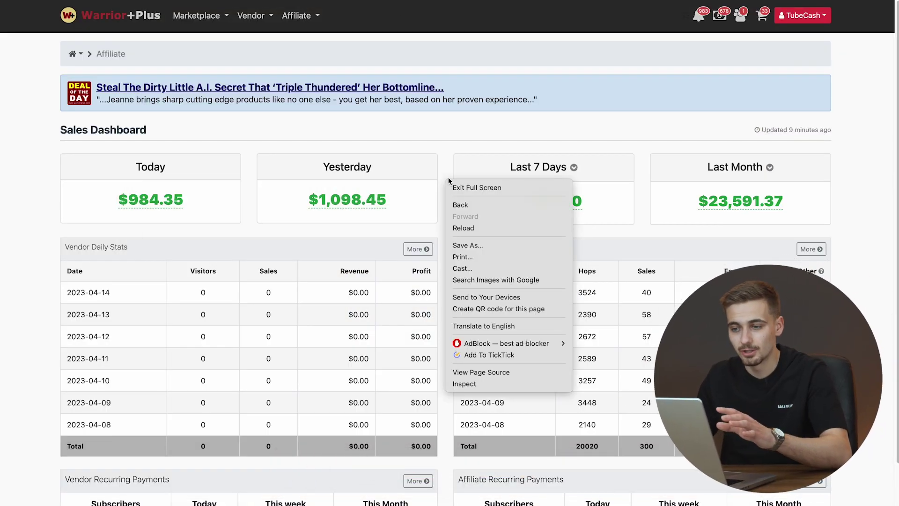
click(471, 225)
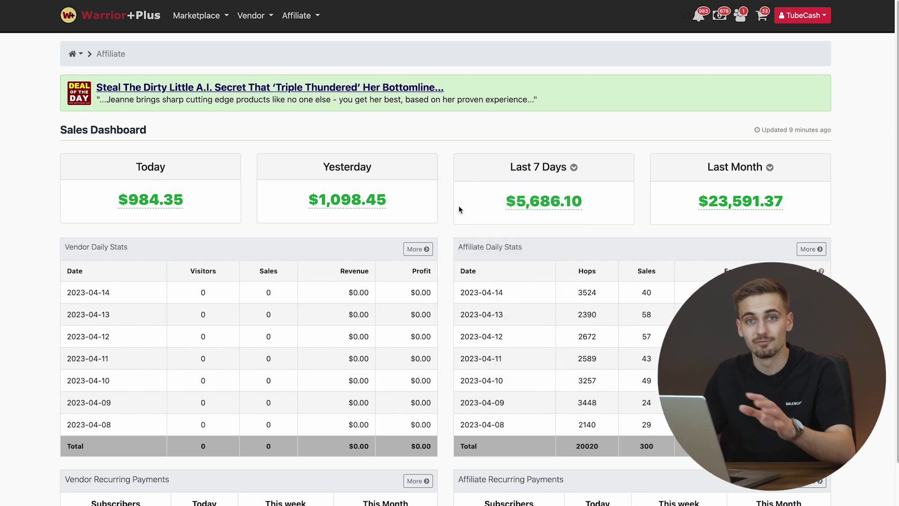